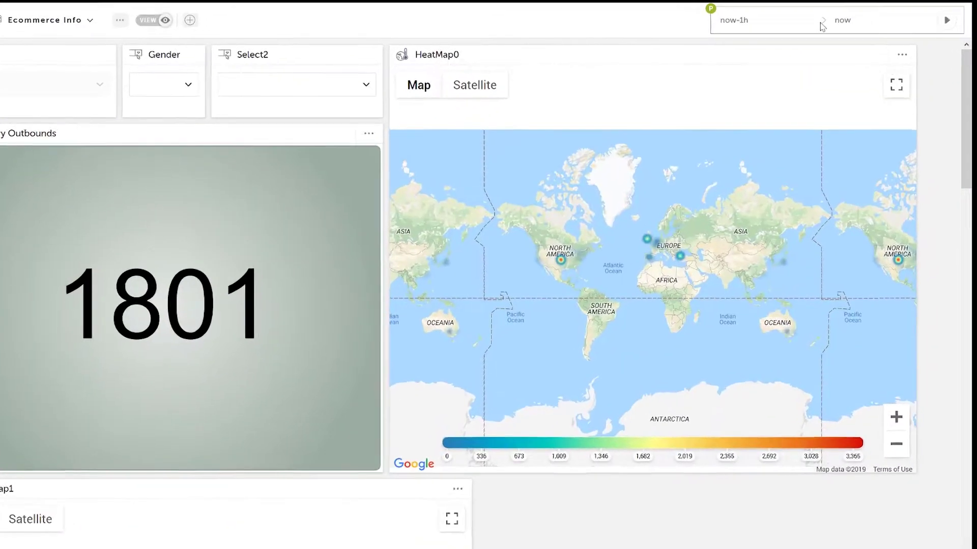
pyautogui.click(859, 16)
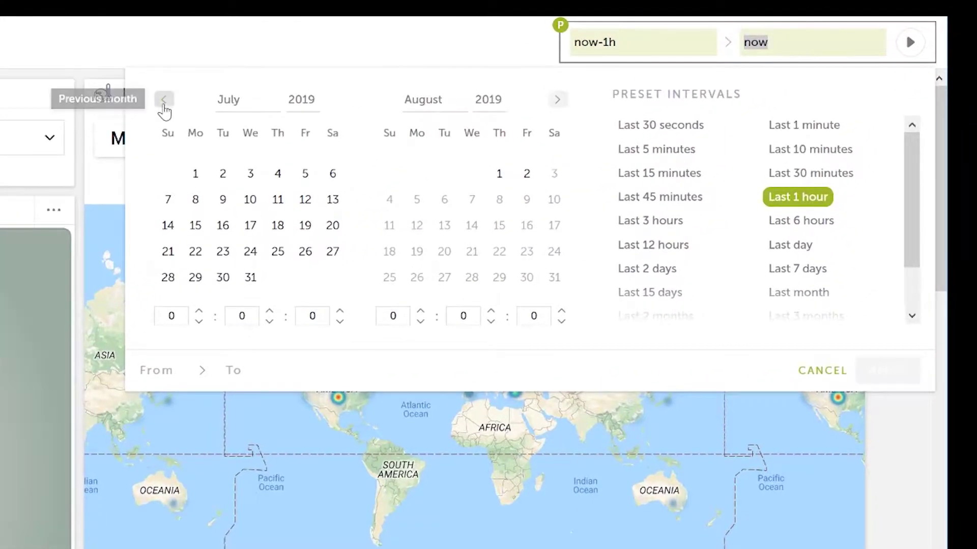
pyautogui.click(214, 94)
pyautogui.click(213, 93)
pyautogui.click(213, 93)
pyautogui.click(167, 102)
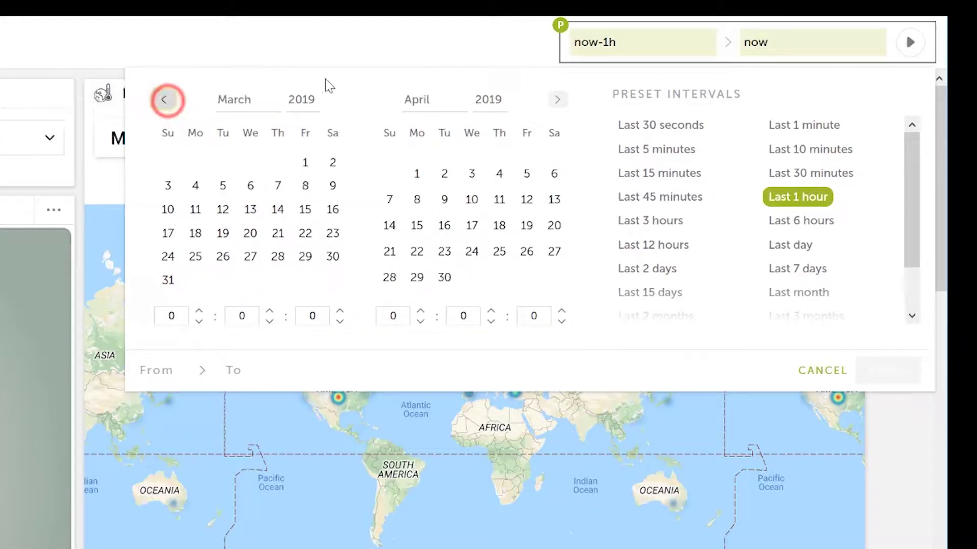
pyautogui.click(302, 99)
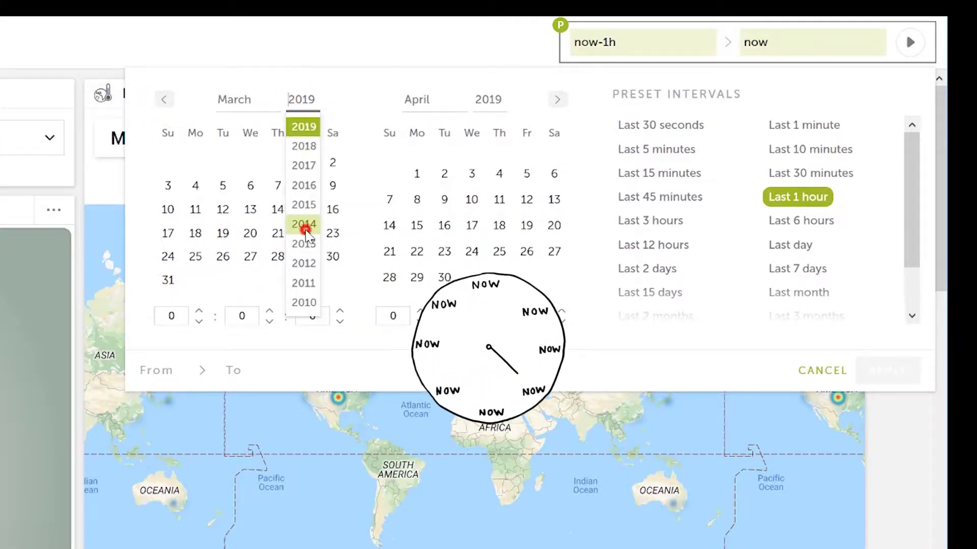
pyautogui.click(303, 224)
pyautogui.click(228, 98)
pyautogui.click(257, 269)
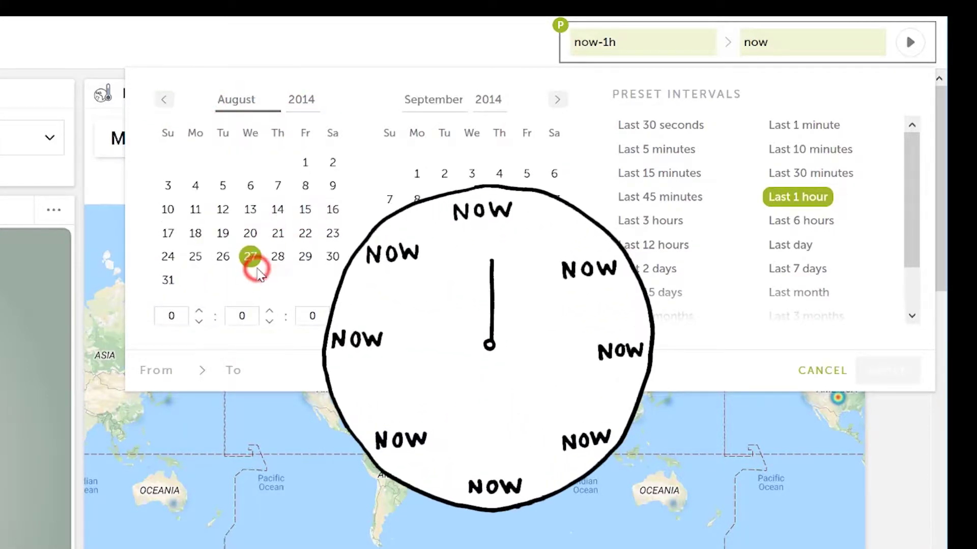
pyautogui.click(485, 101)
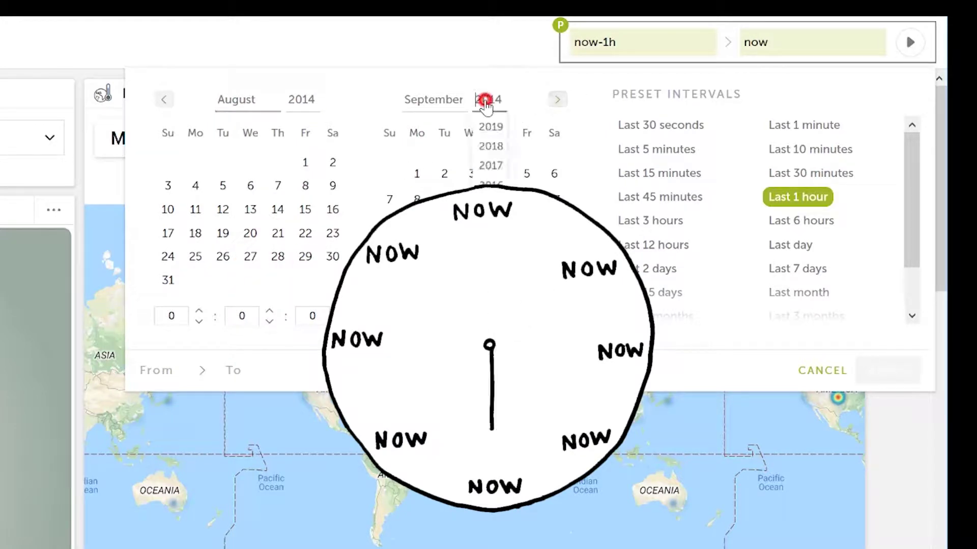
pyautogui.click(490, 283)
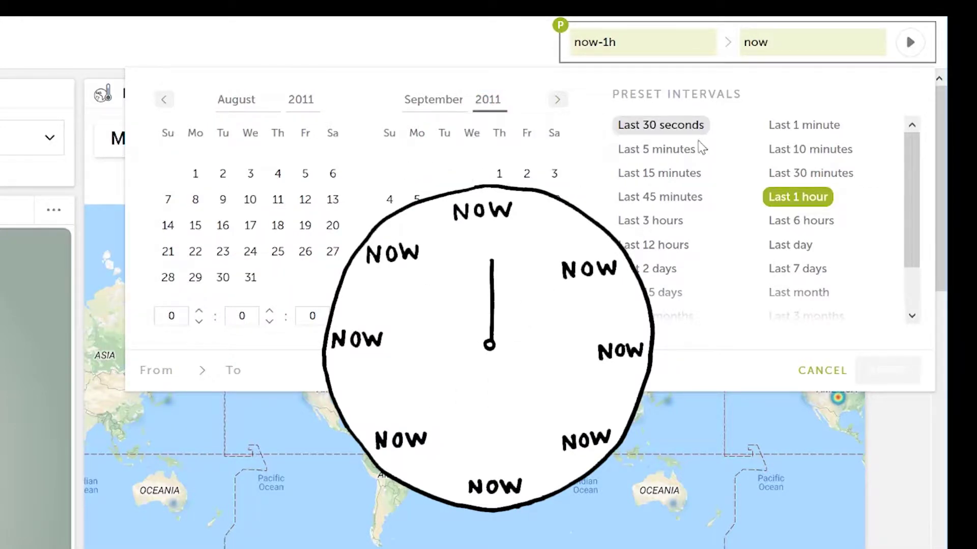
pyautogui.moveTo(912, 222); pyautogui.dragTo(928, 247)
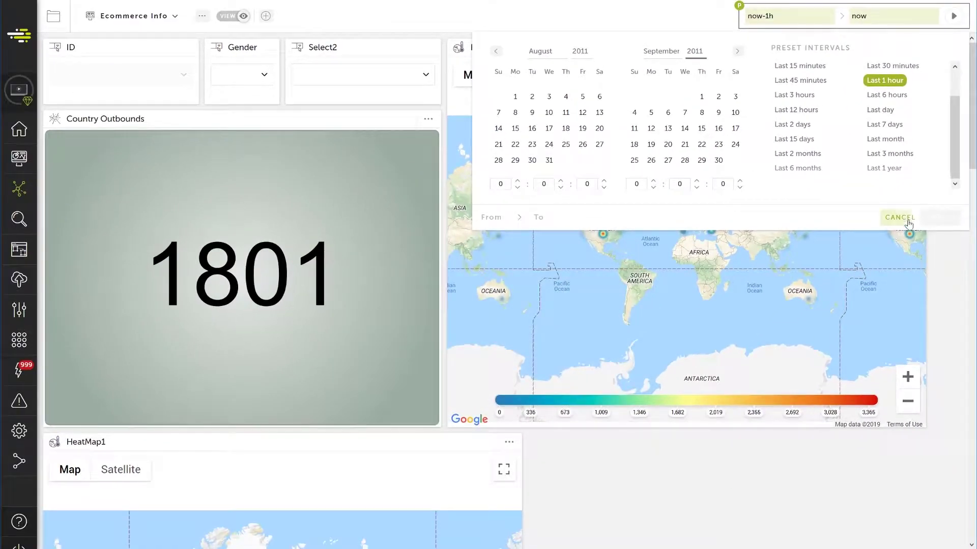
pyautogui.click(900, 217)
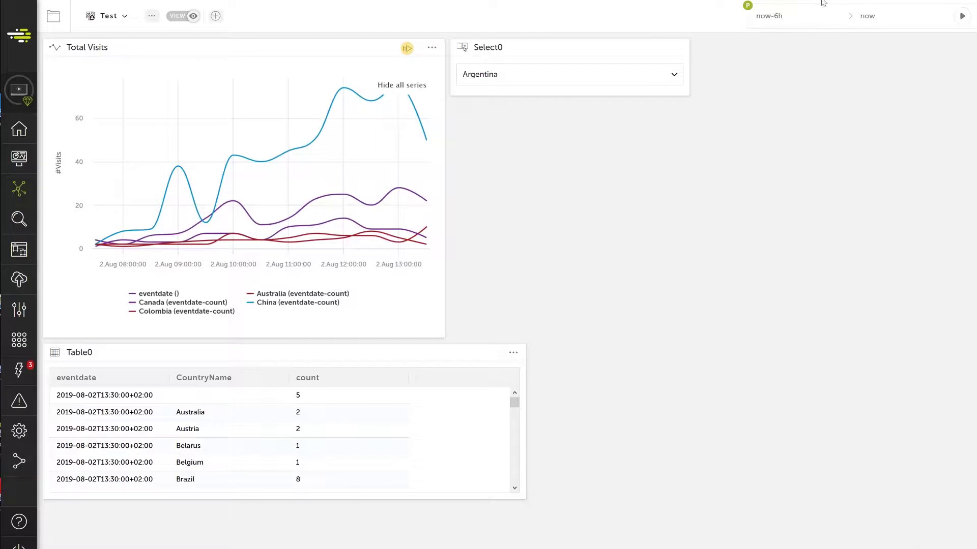
# Step: Switch the Test activeboard to edit mode and set its general date range to the last 7 days
pyautogui.click(179, 18)
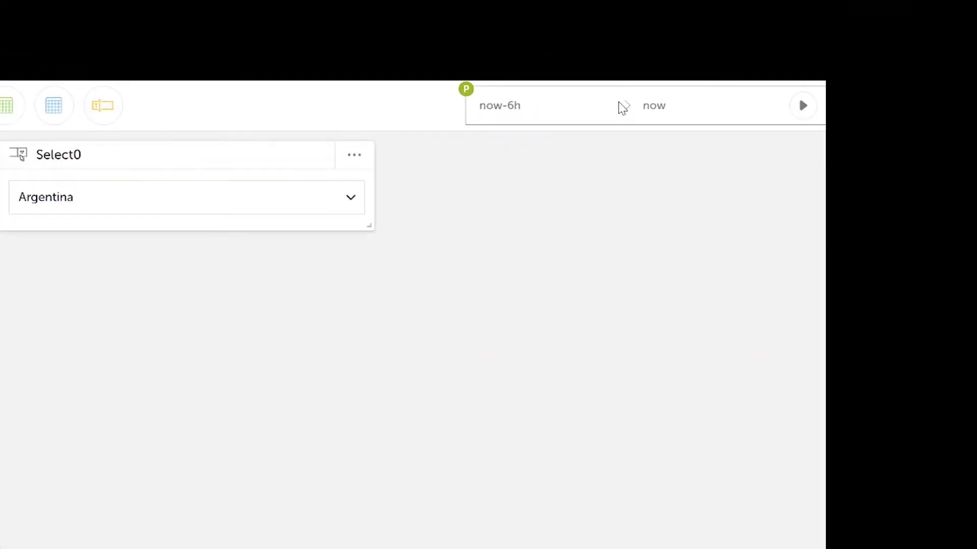
pyautogui.click(845, 16)
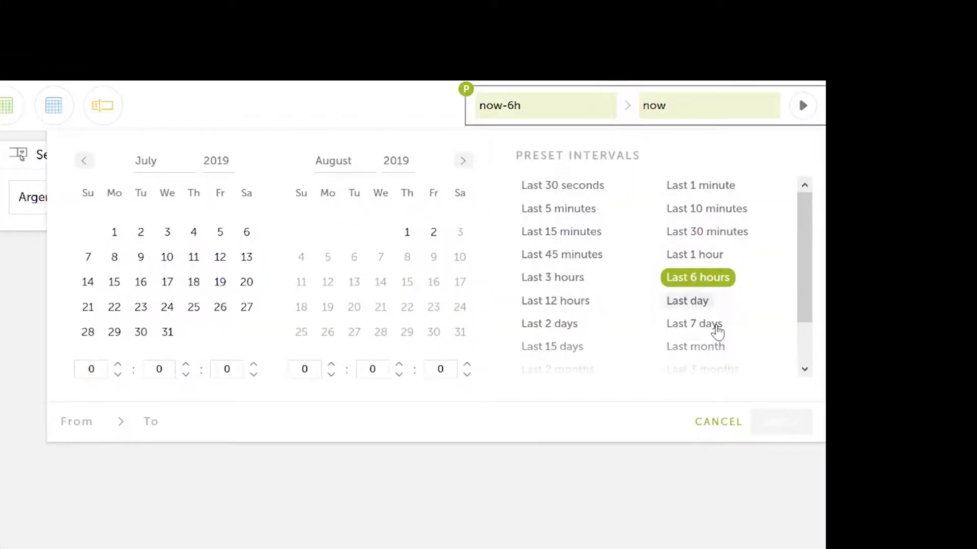
pyautogui.click(713, 324)
pyautogui.click(865, 321)
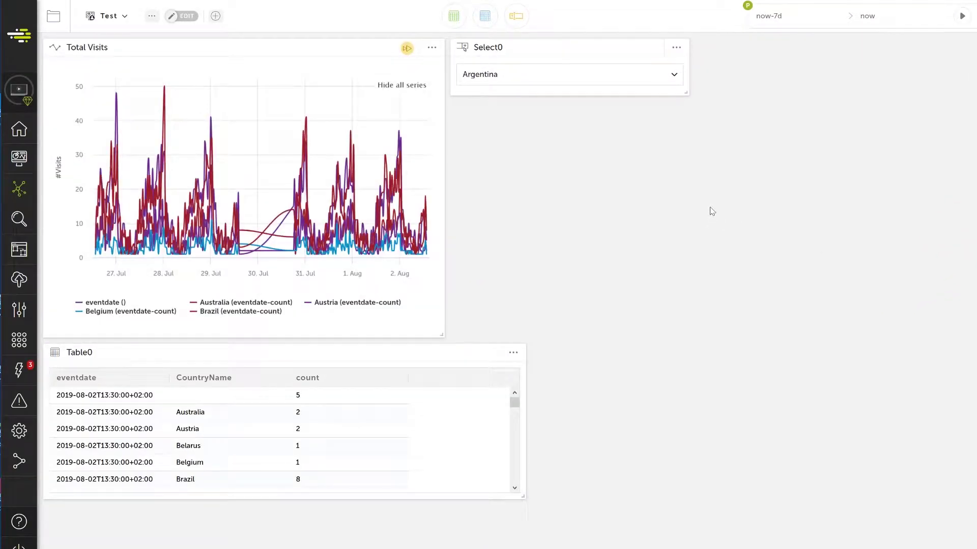
# Step: Enable a custom date range for the Table0 widget and apply the last 15 days to it
pyautogui.click(513, 353)
pyautogui.click(541, 389)
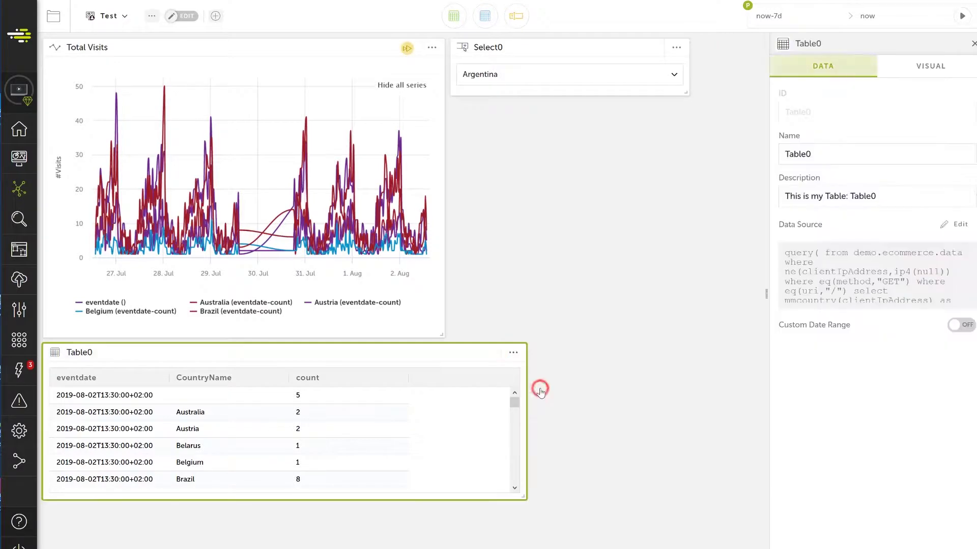
pyautogui.click(961, 325)
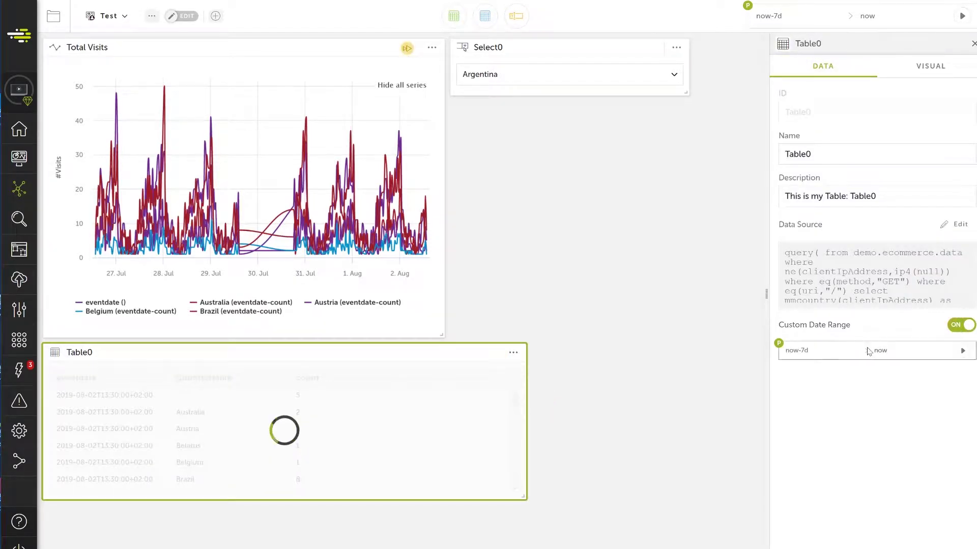
pyautogui.click(867, 351)
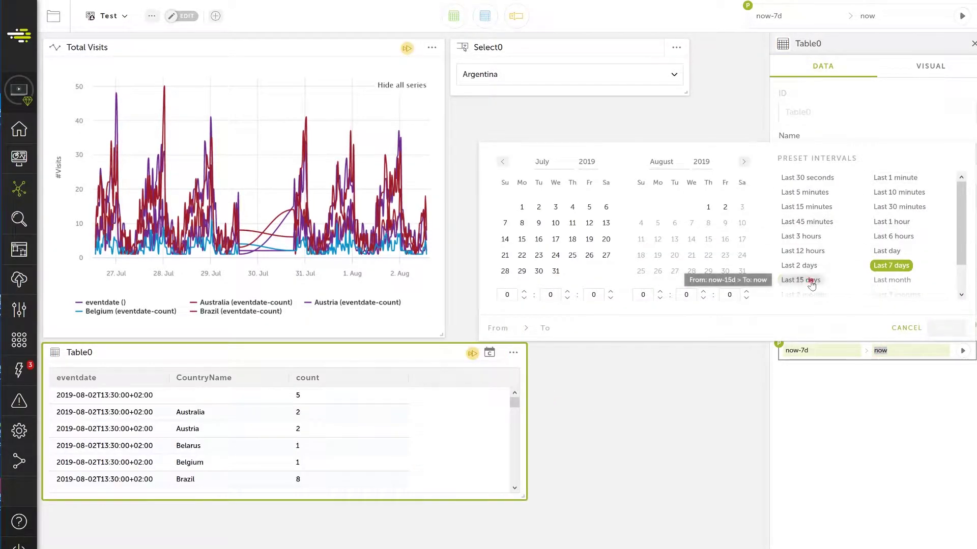
pyautogui.click(800, 280)
pyautogui.click(934, 327)
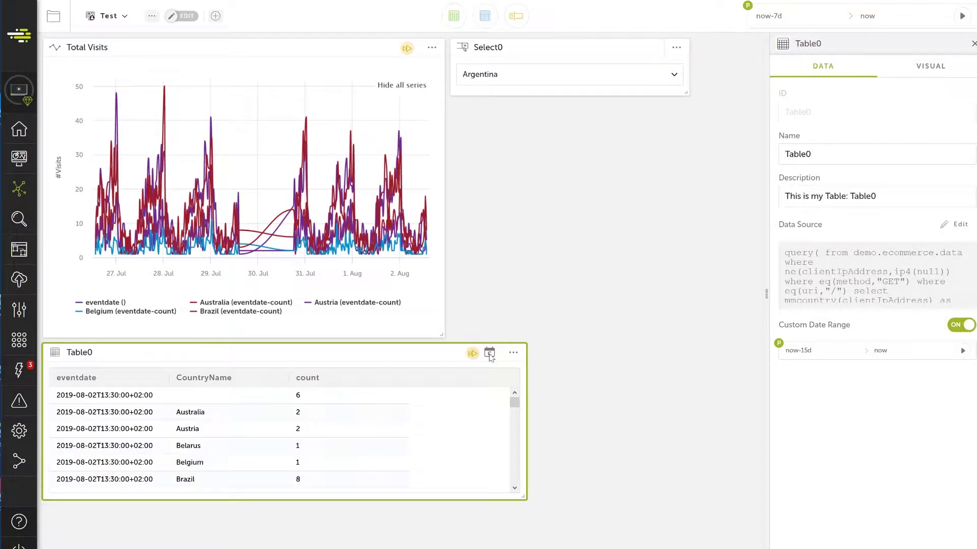
pyautogui.click(489, 353)
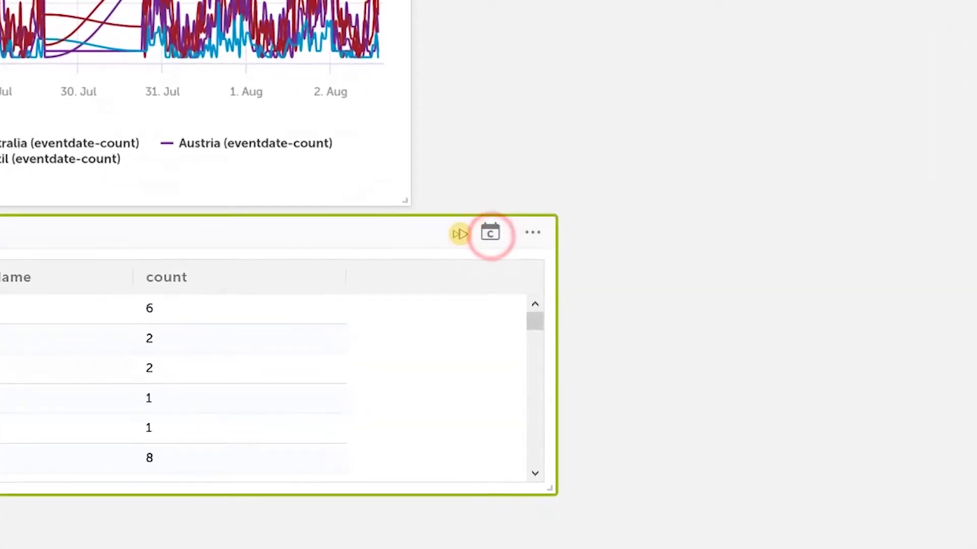
pyautogui.click(755, 397)
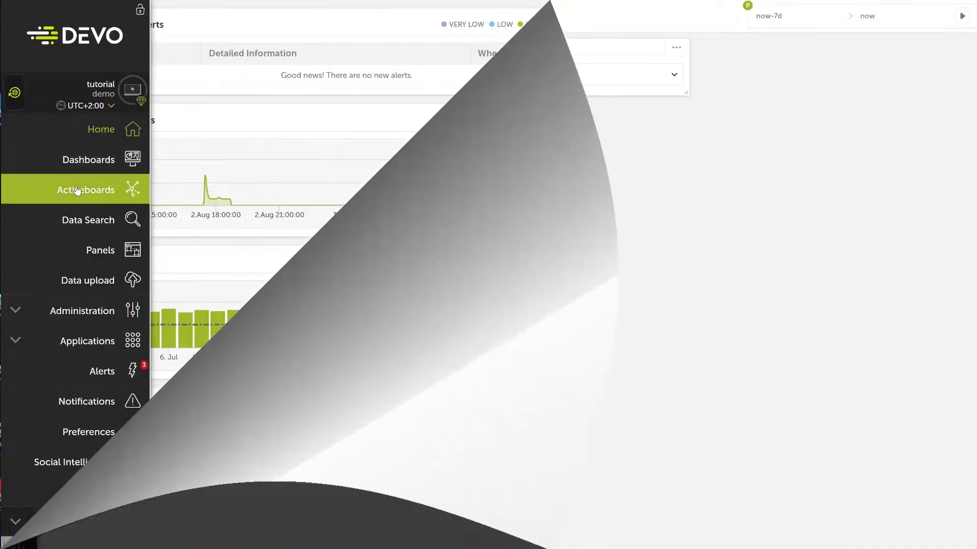
# Step: Go to Activeboards and set the start of the 1-Abs Range board's date range to 07/18/2019 11:33:00
pyautogui.click(77, 189)
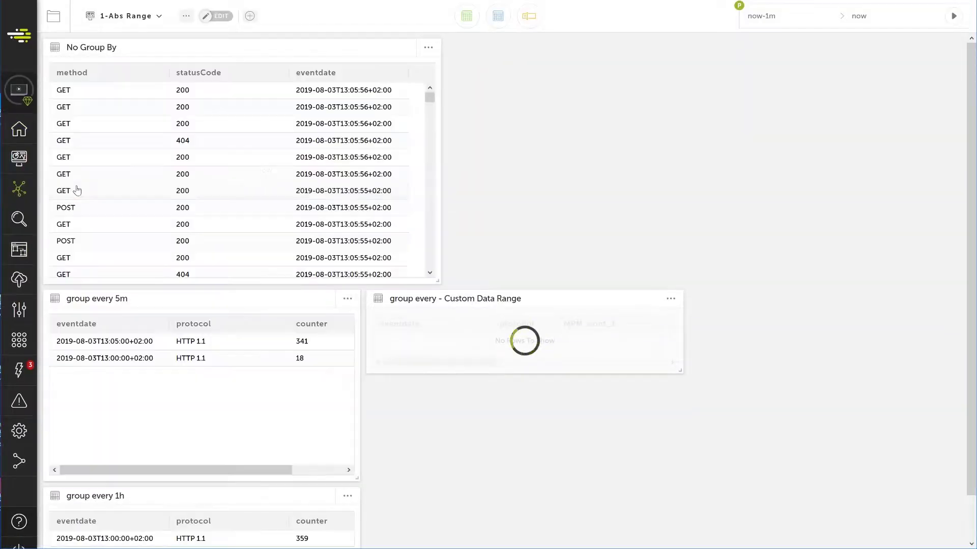
pyautogui.click(823, 14)
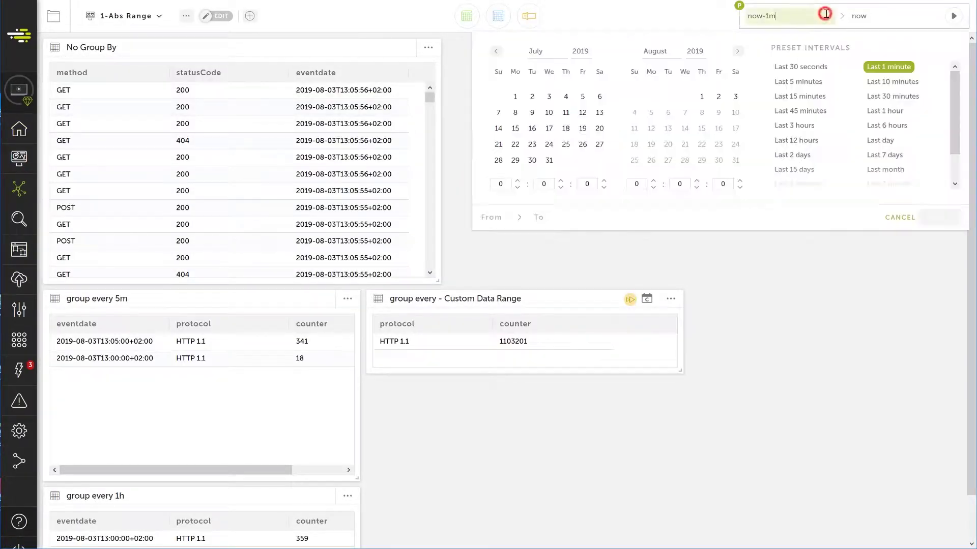
pyautogui.click(500, 184)
pyautogui.write('1')
pyautogui.click(544, 183)
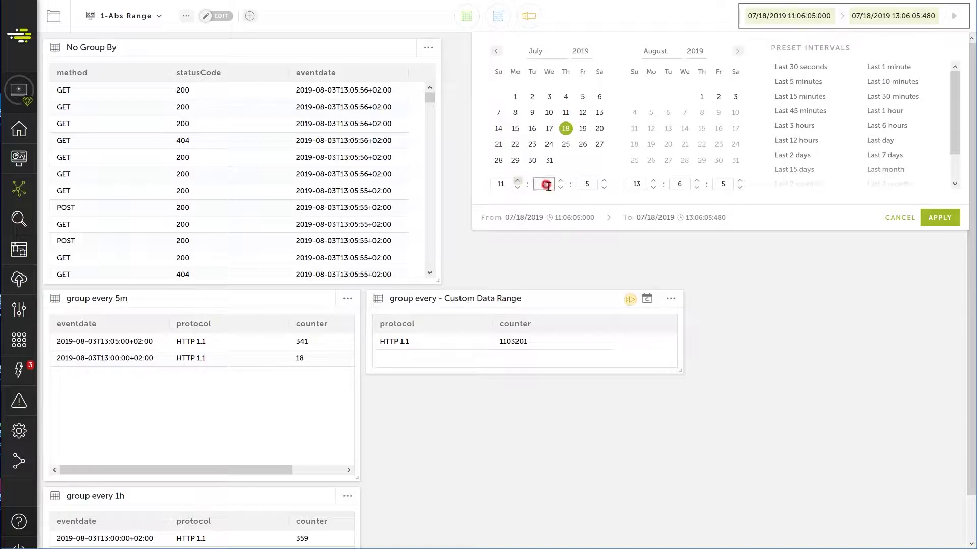
pyautogui.write('33')
pyautogui.click(589, 184)
# Step: Set the end of the board's date range to 07/18/2019 11:45:01 and apply the range
pyautogui.write('11')
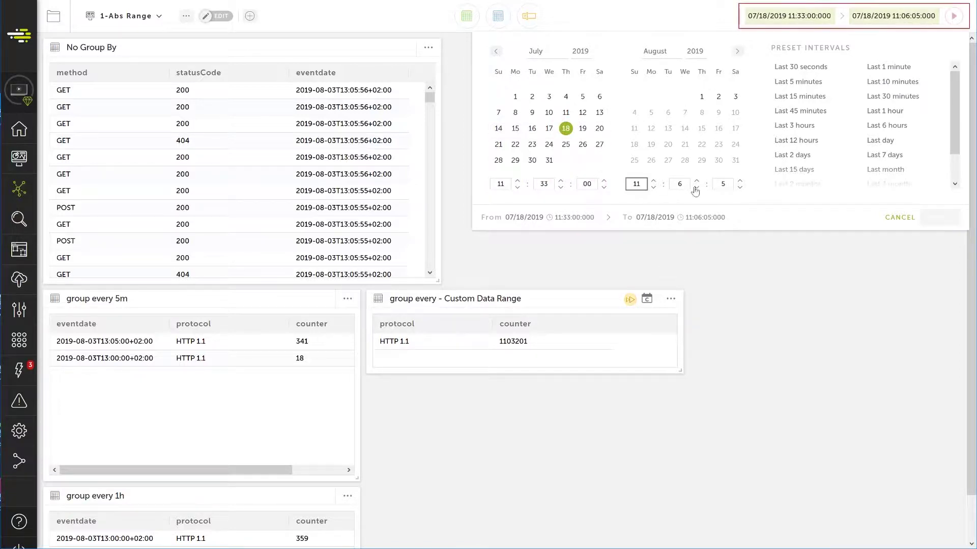
pyautogui.click(679, 183)
pyautogui.write('45')
pyautogui.click(723, 183)
pyautogui.write('01')
pyautogui.click(940, 218)
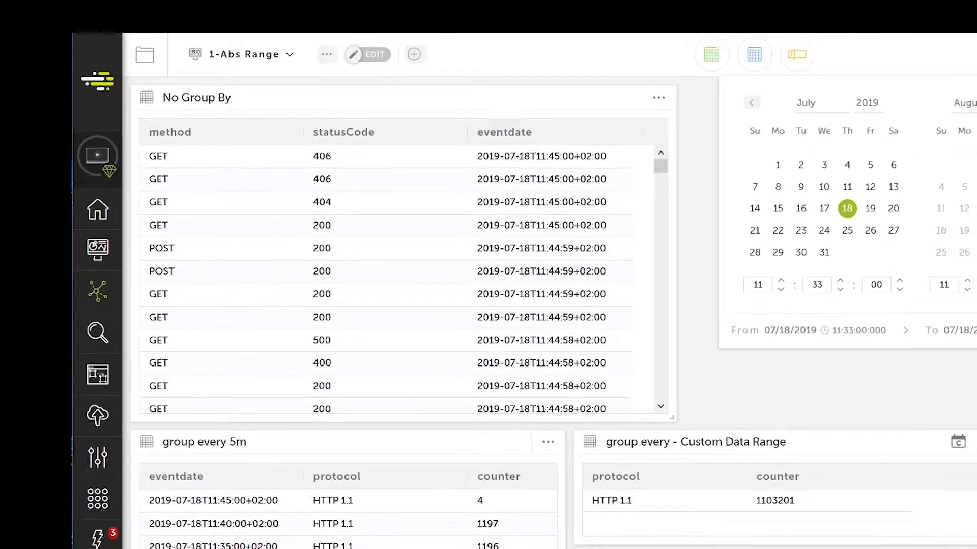
# Step: Examine the grouping clause in the query of the "group every 5m" table, leaving the query editor closed
pyautogui.click(655, 519)
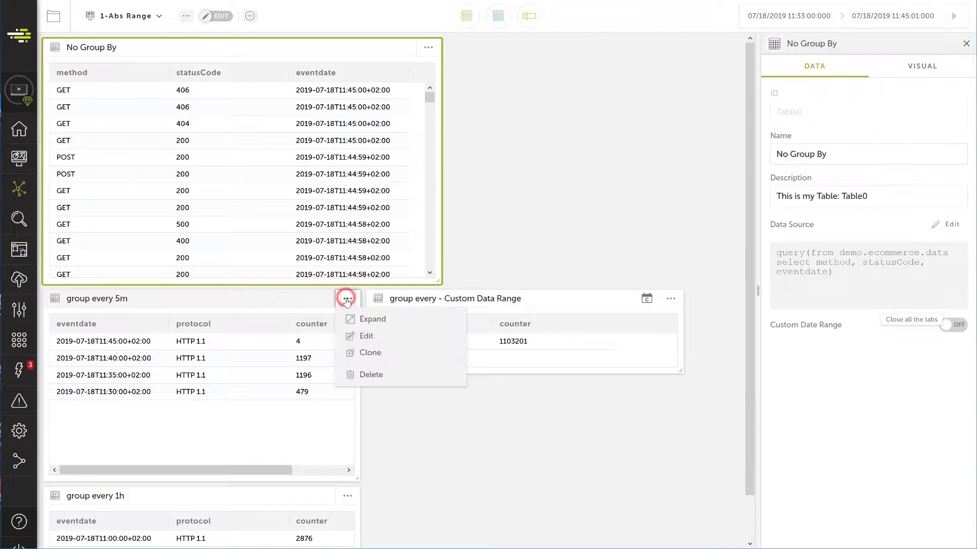
pyautogui.click(366, 337)
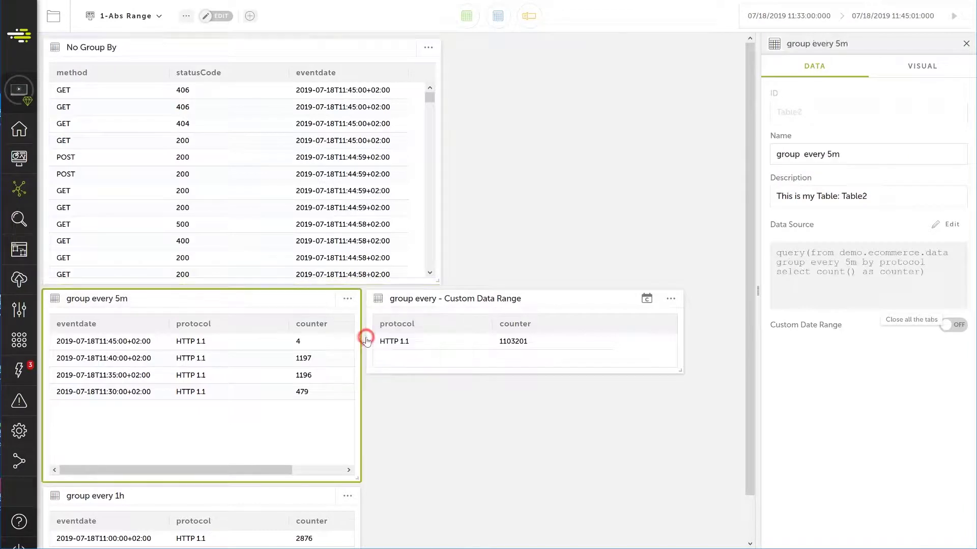
pyautogui.click(950, 225)
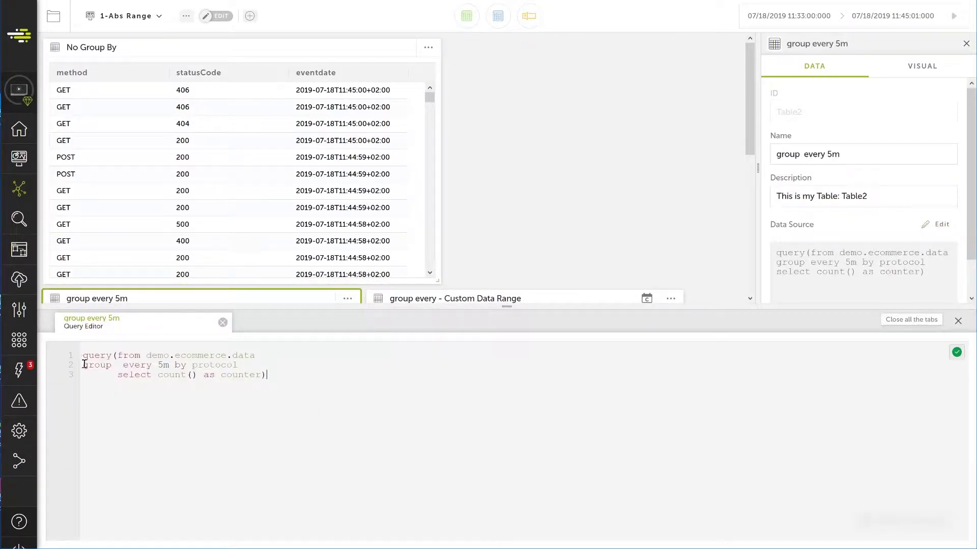
pyautogui.moveTo(84, 365); pyautogui.dragTo(160, 367)
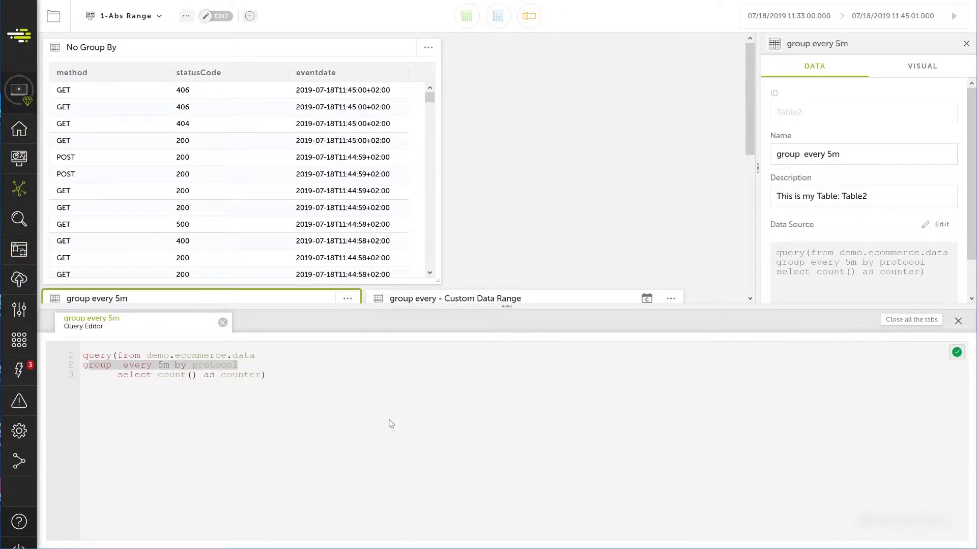
pyautogui.click(356, 369)
pyautogui.click(957, 321)
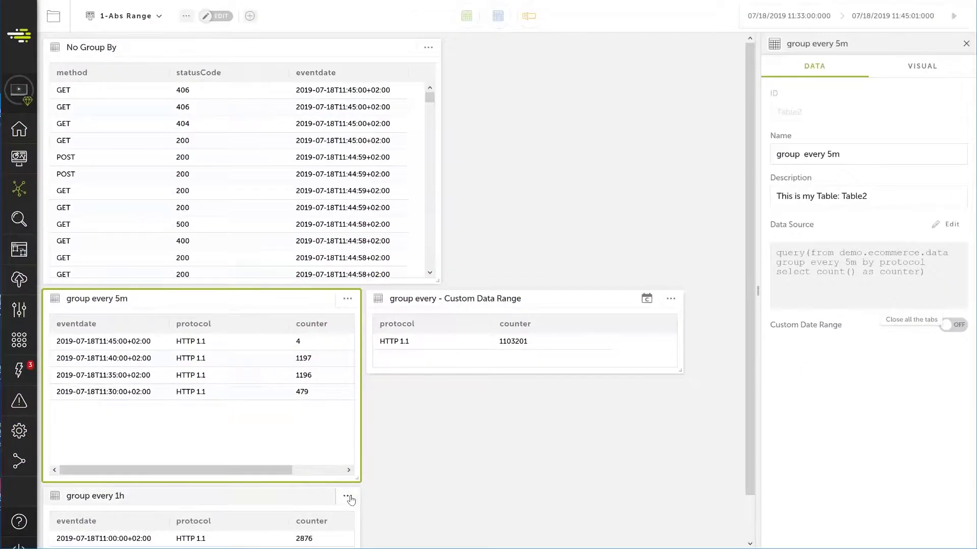
# Step: Examine the grouping clause in the query of the "group every 1h" table, leaving the query editor closed
pyautogui.click(349, 498)
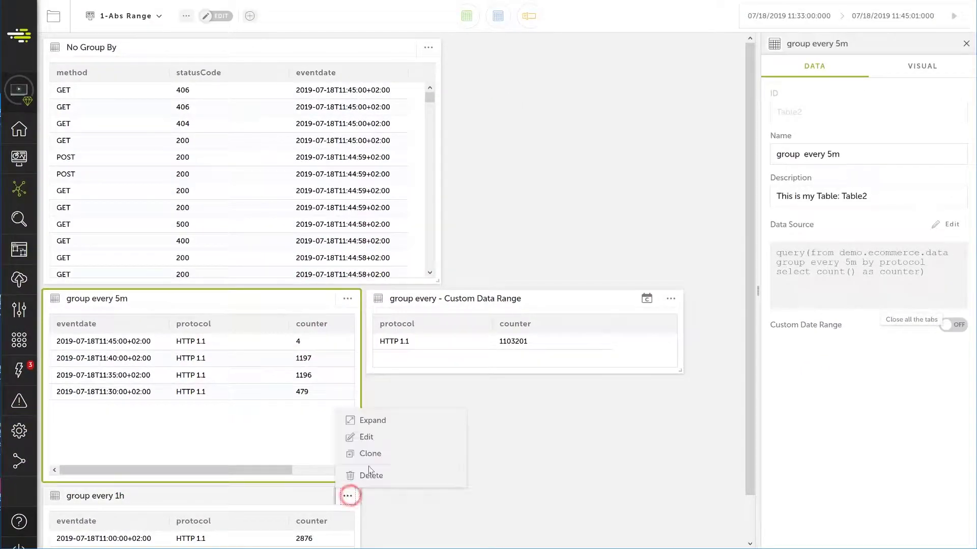
pyautogui.click(371, 436)
pyautogui.click(951, 224)
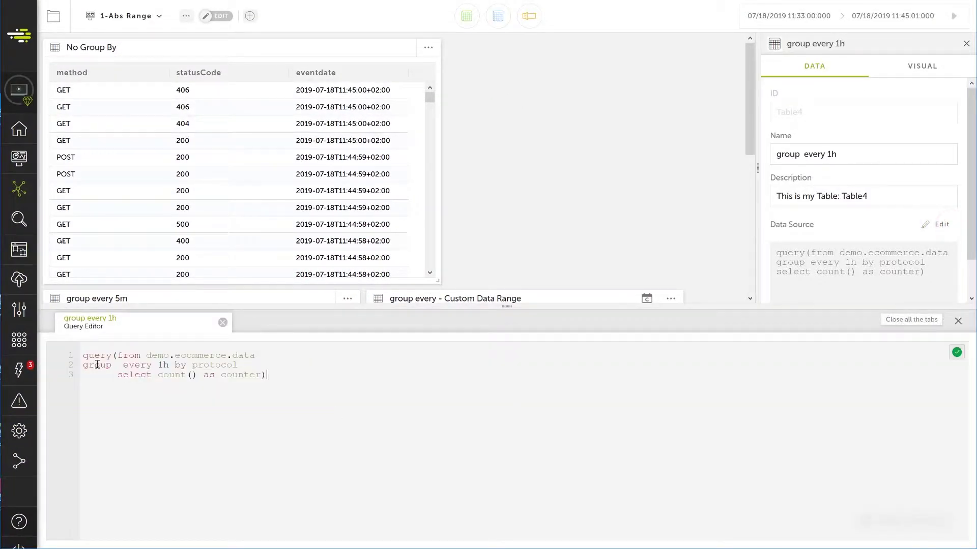
pyautogui.moveTo(115, 368); pyautogui.dragTo(178, 366)
pyautogui.click(346, 379)
pyautogui.click(956, 324)
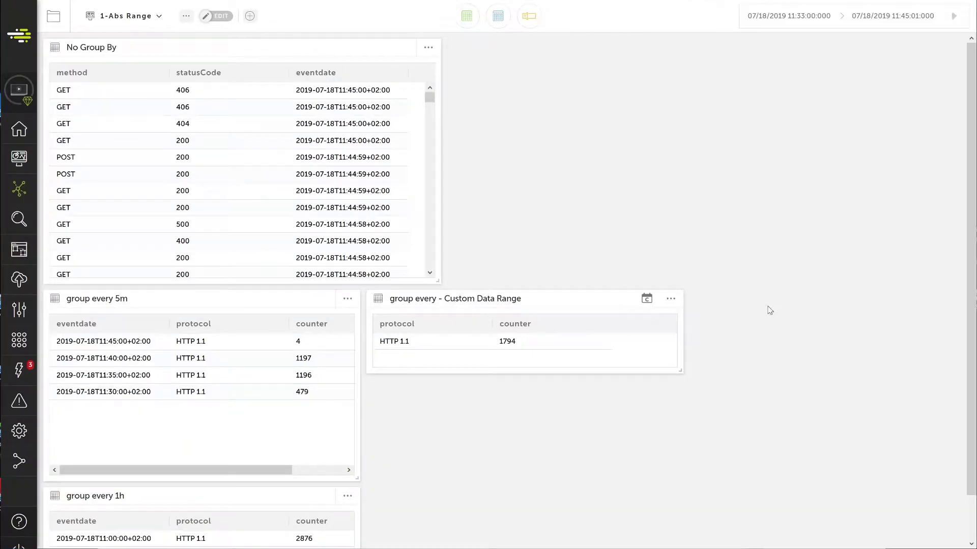
# Step: Examine the grouping clause in the query of the "group every - Custom Data Range" table, leaving the query editor closed
pyautogui.click(577, 299)
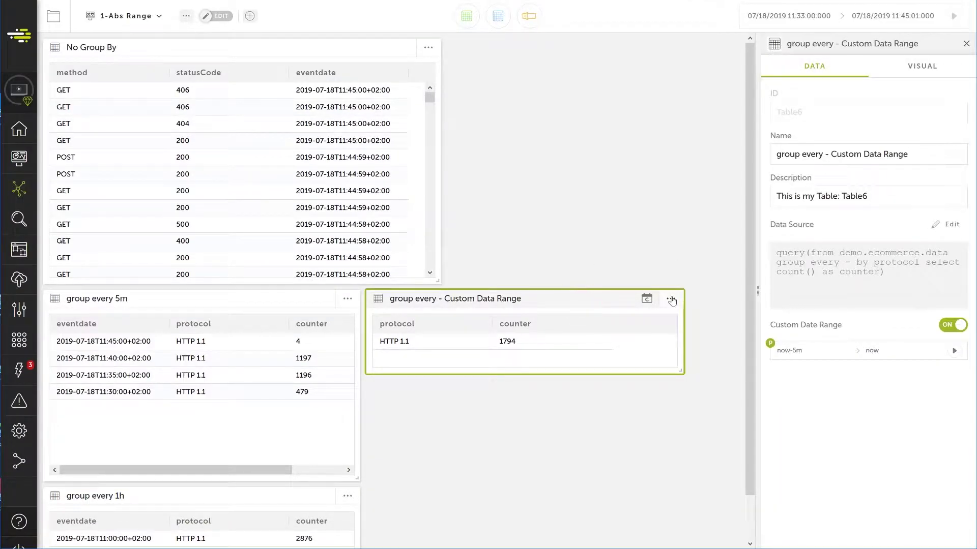
pyautogui.click(947, 225)
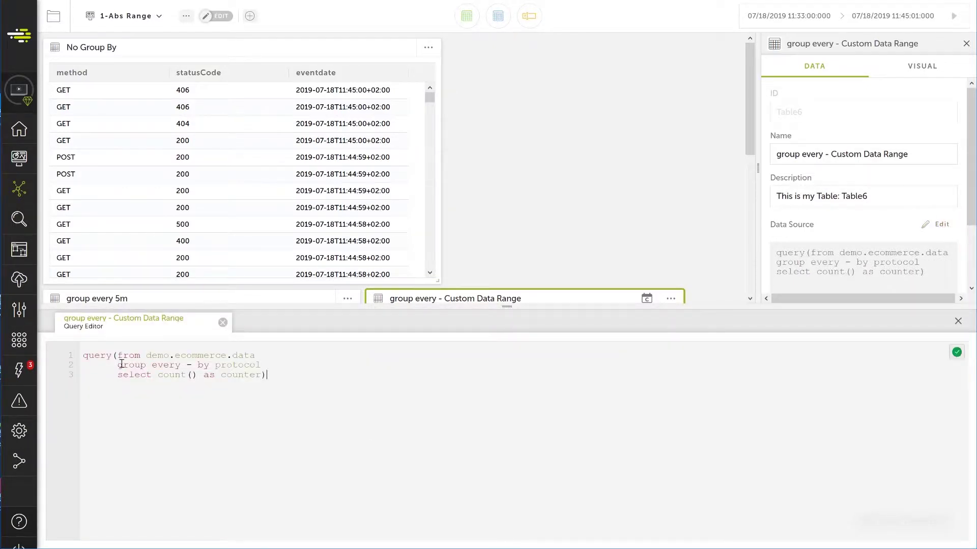
pyautogui.moveTo(123, 365); pyautogui.dragTo(196, 364)
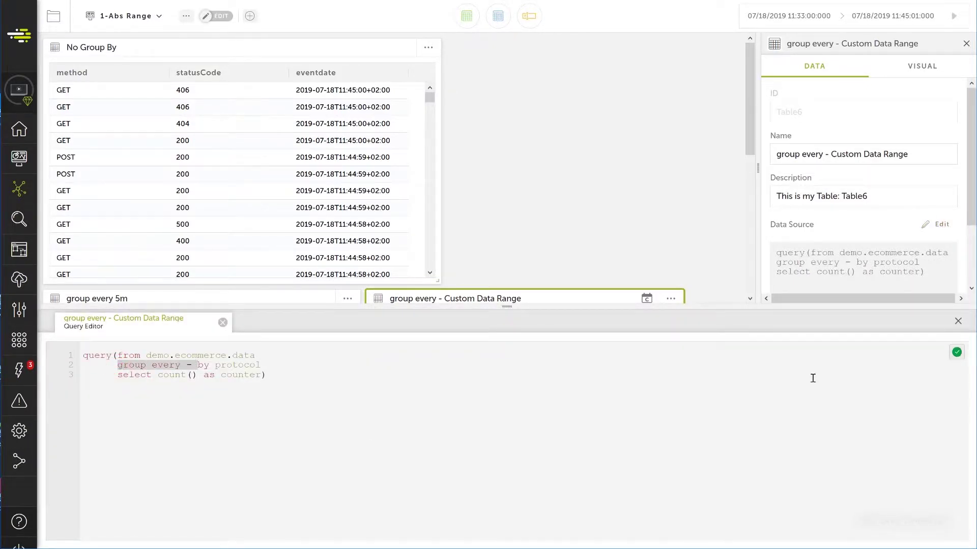
pyautogui.click(354, 366)
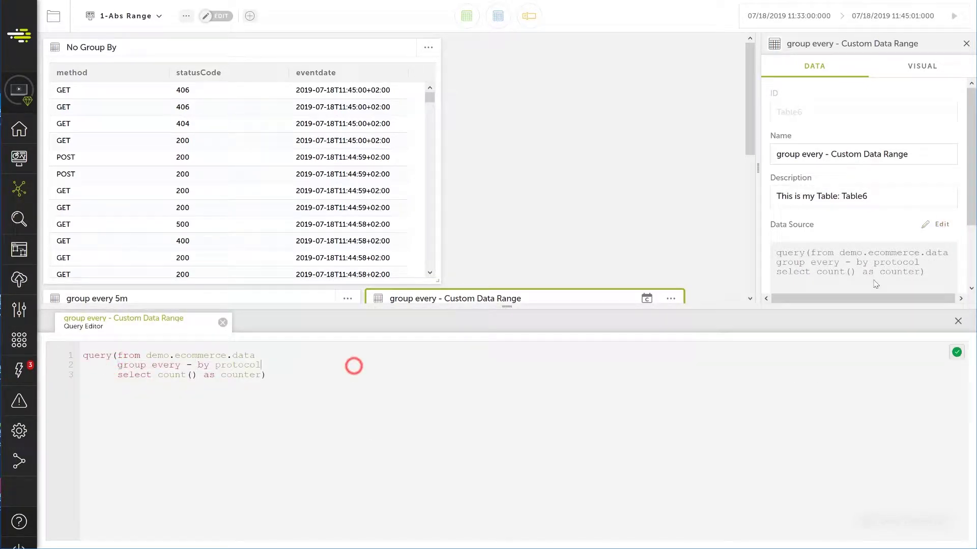
pyautogui.click(958, 321)
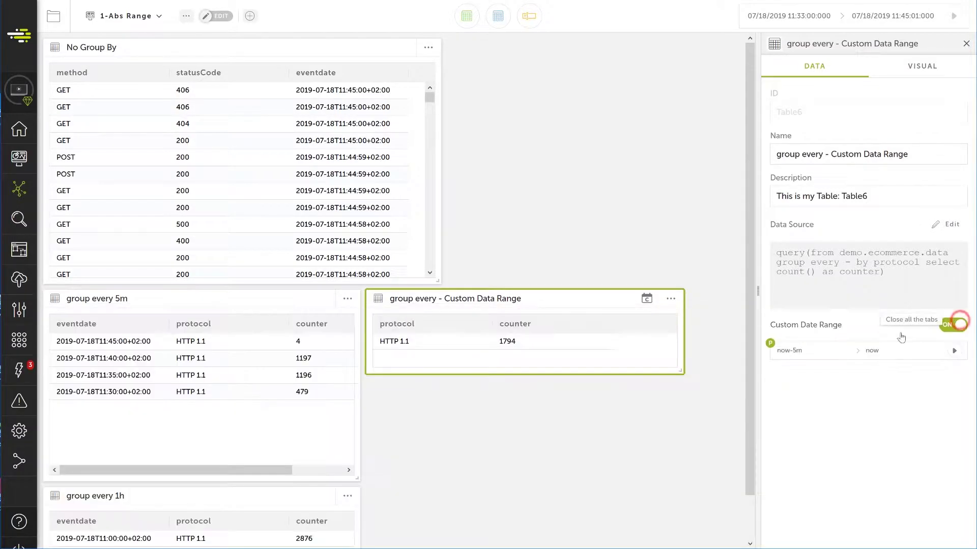
# Step: Set the custom date range of the "group every - Custom Data Range" table to 07/18/2019 11:33:00 through 07/18/2019 11:45:01 and apply it
pyautogui.click(821, 350)
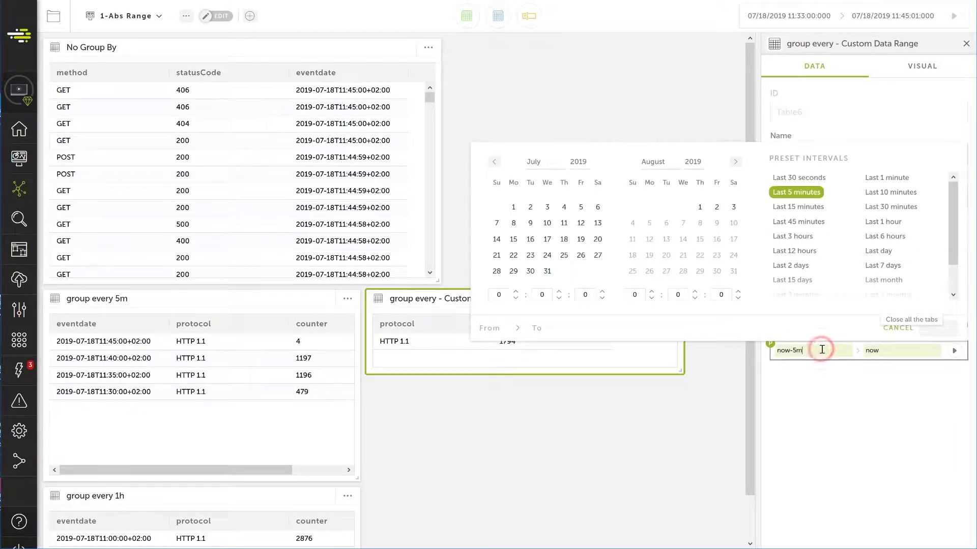
pyautogui.click(564, 239)
pyautogui.click(492, 294)
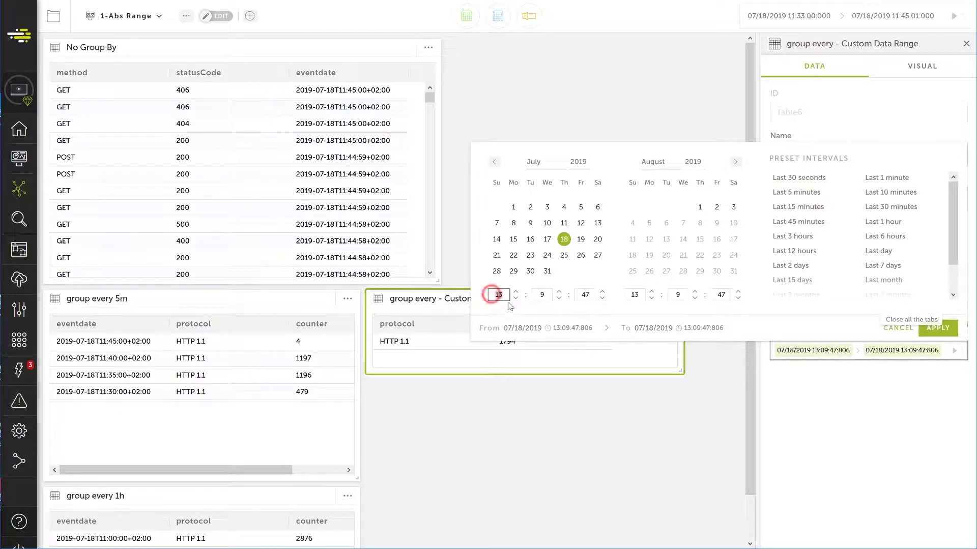
pyautogui.click(541, 293)
pyautogui.write('33:00')
pyautogui.moveTo(630, 295); pyautogui.dragTo(728, 296)
pyautogui.write('11:45:01')
pyautogui.click(943, 330)
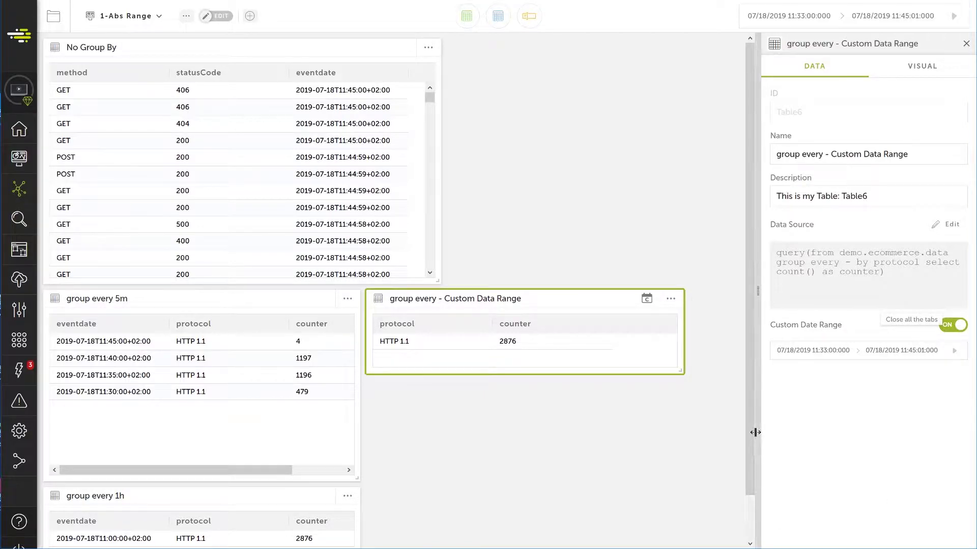
pyautogui.moveTo(752, 436); pyautogui.dragTo(758, 497)
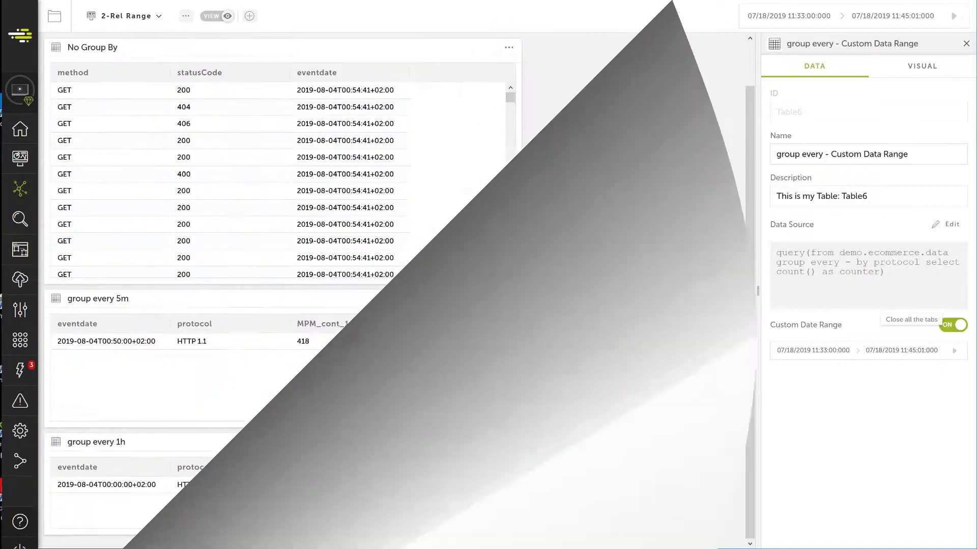
# Step: Review the preset intervals for the 2-Rel Range board and apply the Last 1 minute range
pyautogui.click(837, 15)
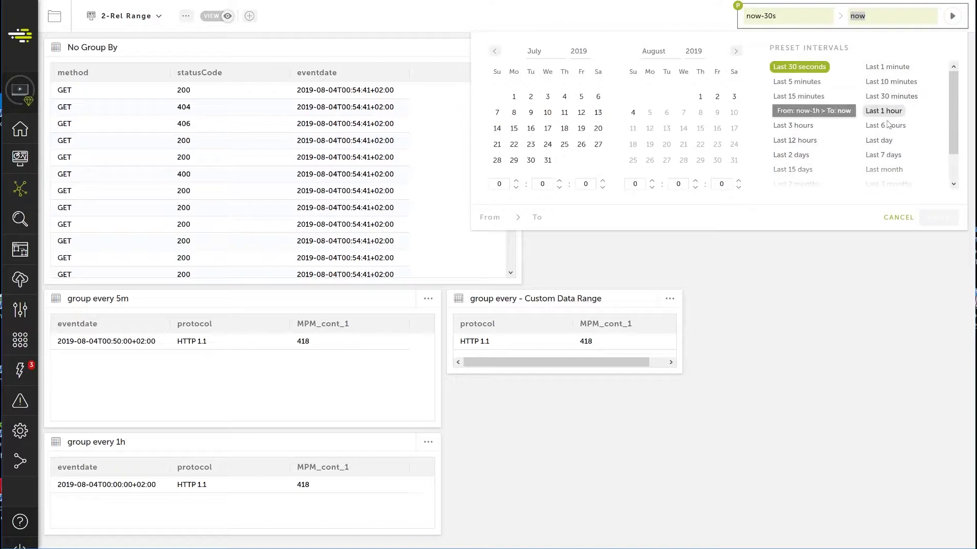
pyautogui.moveTo(957, 139); pyautogui.dragTo(956, 178)
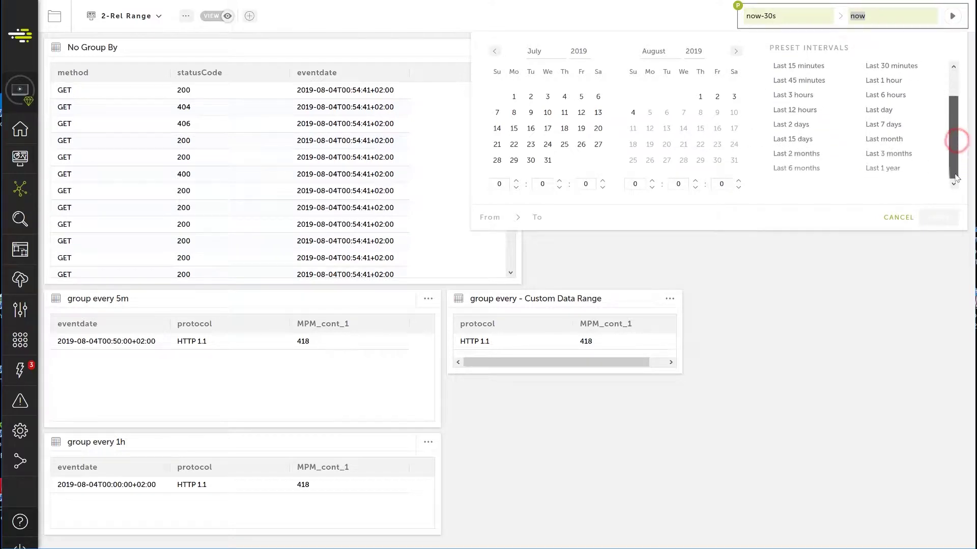
pyautogui.scroll(2, 865, 127)
pyautogui.click(874, 66)
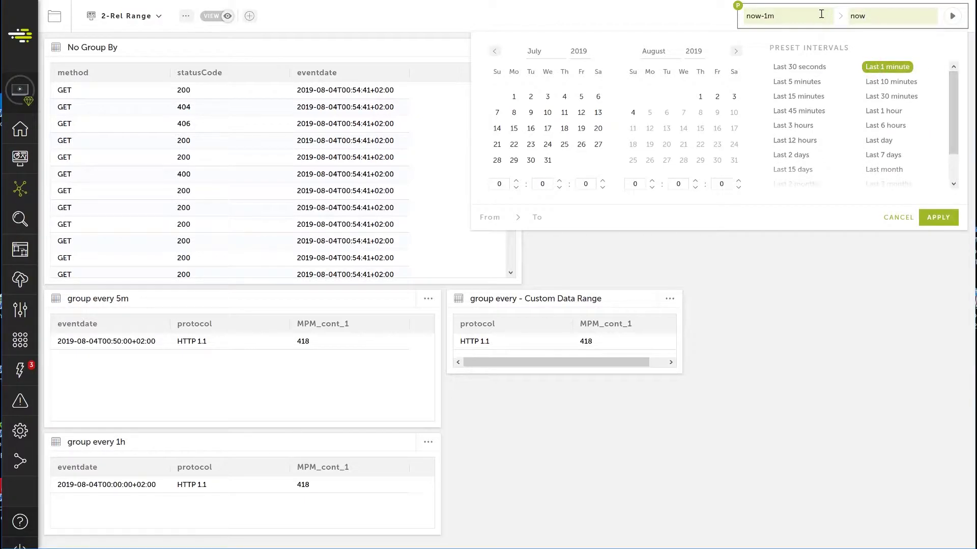
pyautogui.click(934, 219)
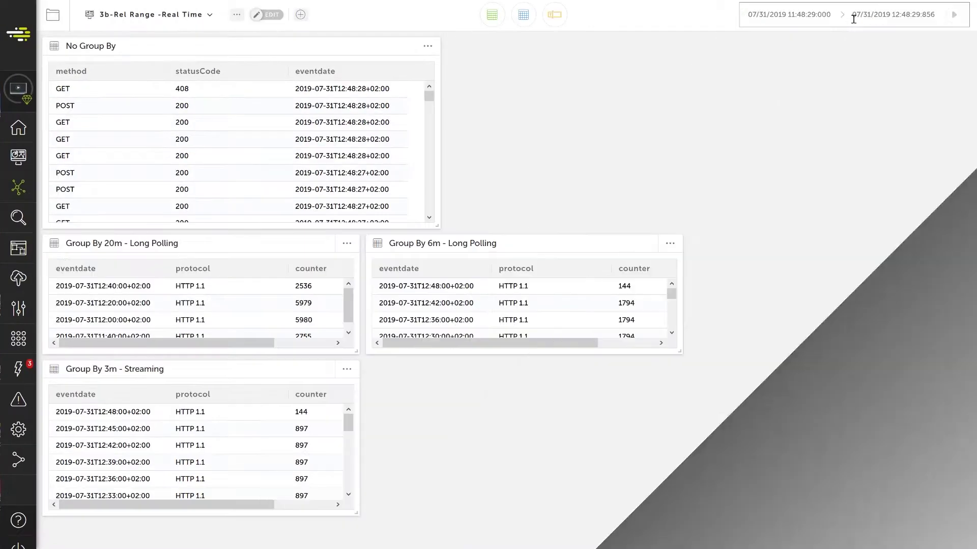
# Step: Apply the Last 30 seconds preset with real time active to the 3b-Rel Range -Real Time board
pyautogui.click(852, 18)
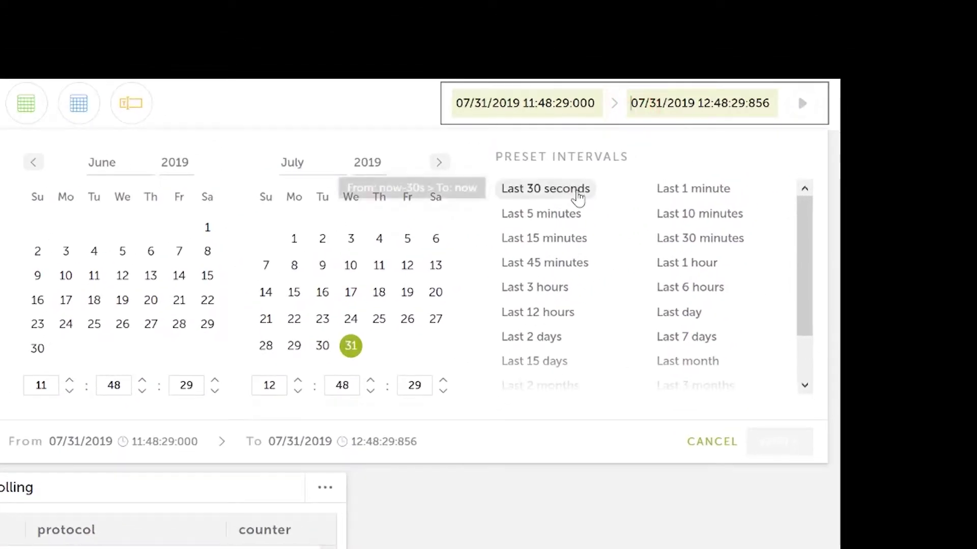
pyautogui.click(578, 196)
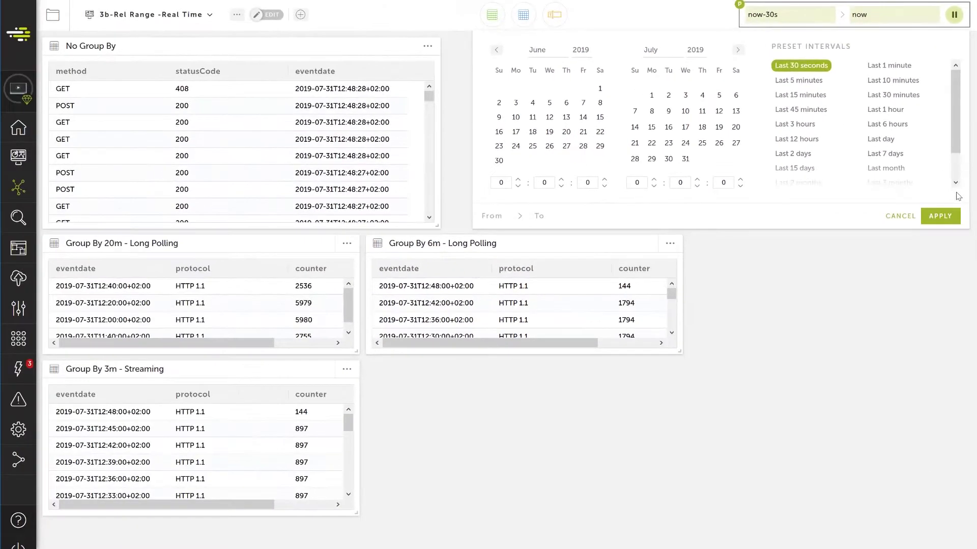
pyautogui.click(791, 446)
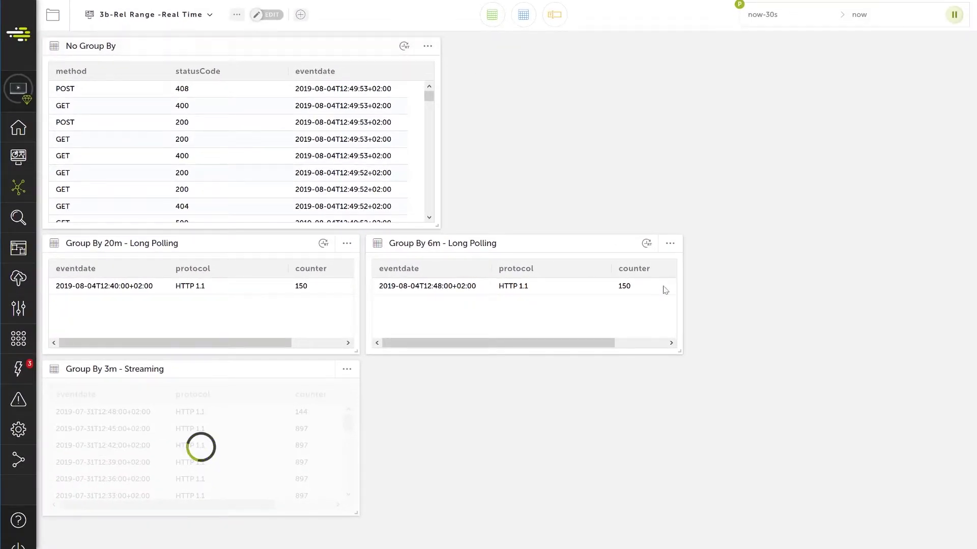
# Step: Examine the query of the "No Group By" table for a grouping clause, leaving the query editor closed
pyautogui.click(449, 82)
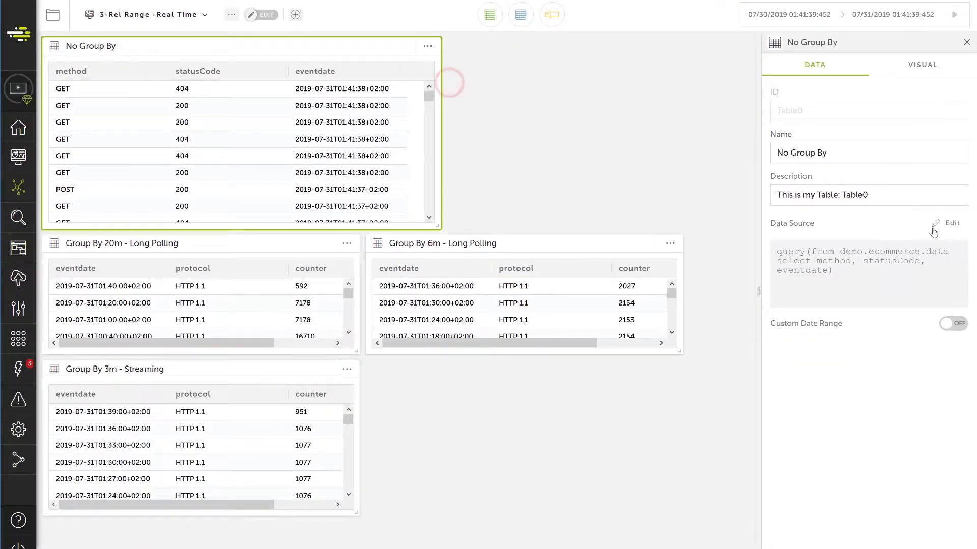
pyautogui.click(942, 223)
pyautogui.moveTo(104, 365); pyautogui.dragTo(627, 356)
pyautogui.click(958, 321)
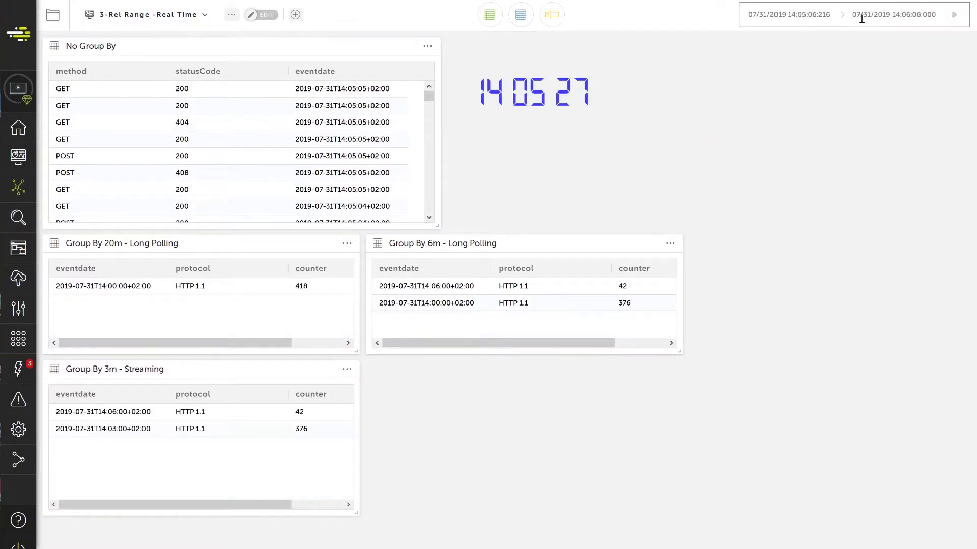
# Step: Set the 3-Rel Range -Real Time board to the Last 30 seconds preset, activate real time and apply the range
pyautogui.click(865, 15)
pyautogui.click(807, 66)
pyautogui.click(953, 14)
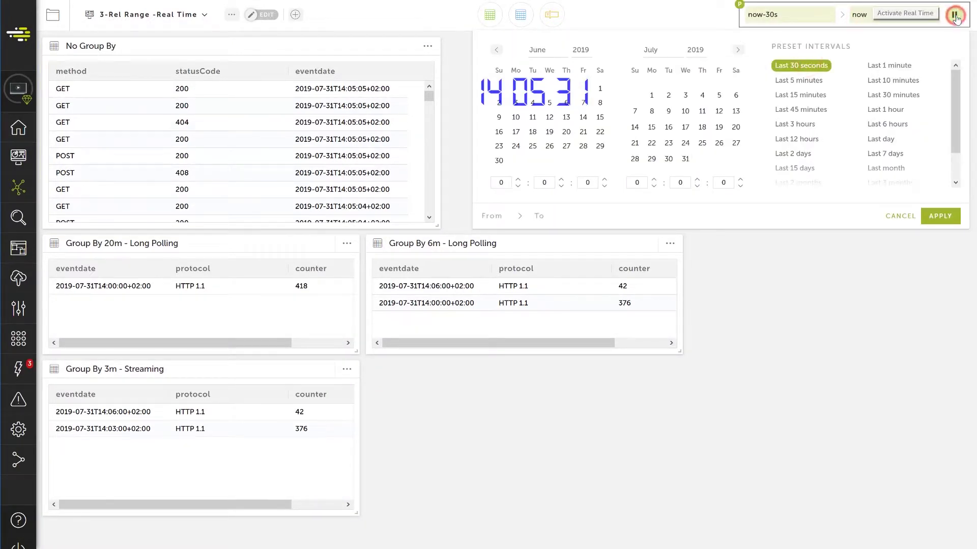
pyautogui.click(939, 216)
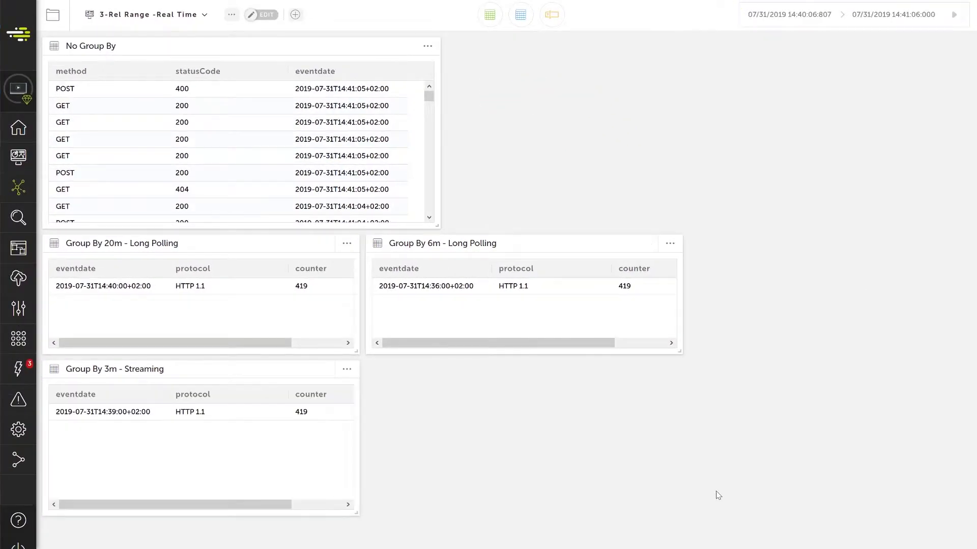
# Step: Examine the grouping clause in the query of the "Group By 6m - Long Polling" table, leaving the query editor closed
pyautogui.click(670, 243)
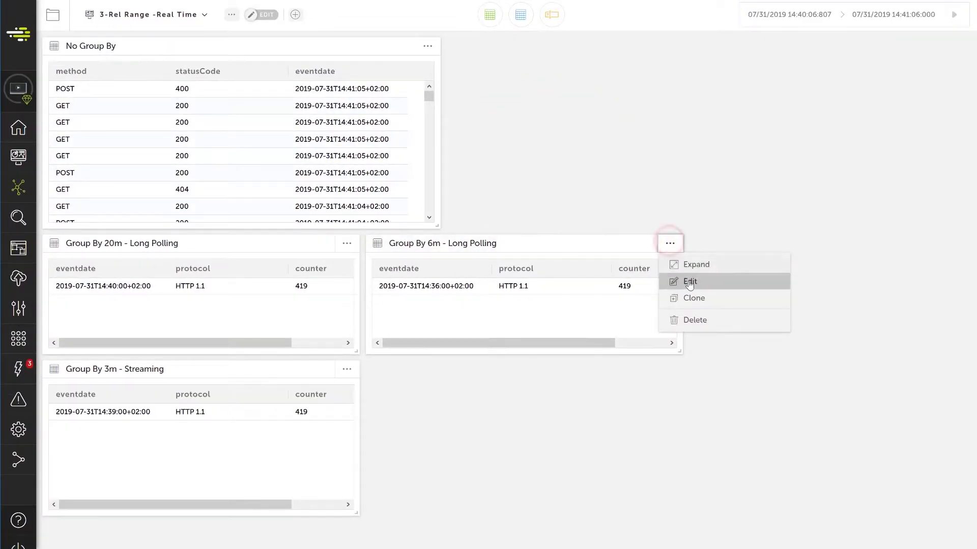
pyautogui.click(689, 280)
pyautogui.click(950, 222)
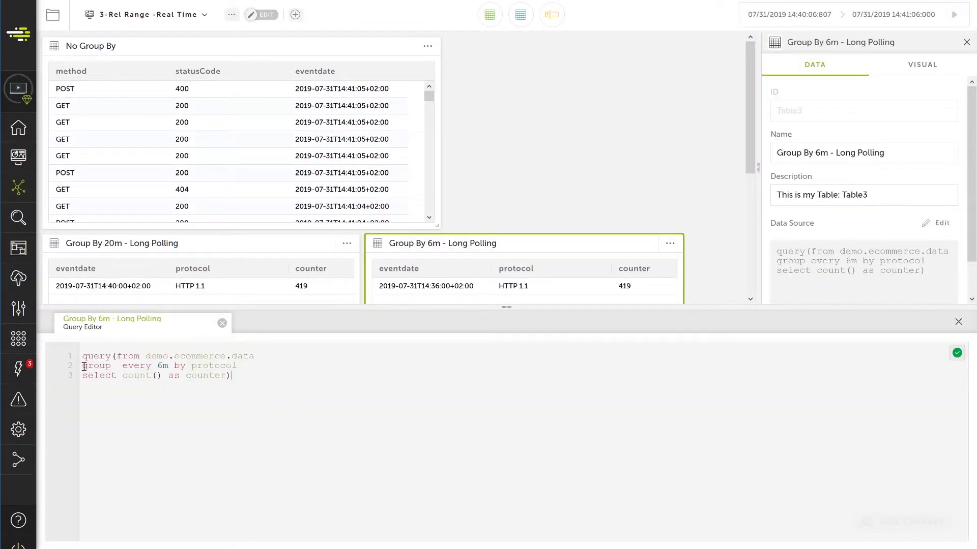
pyautogui.moveTo(84, 366); pyautogui.dragTo(171, 366)
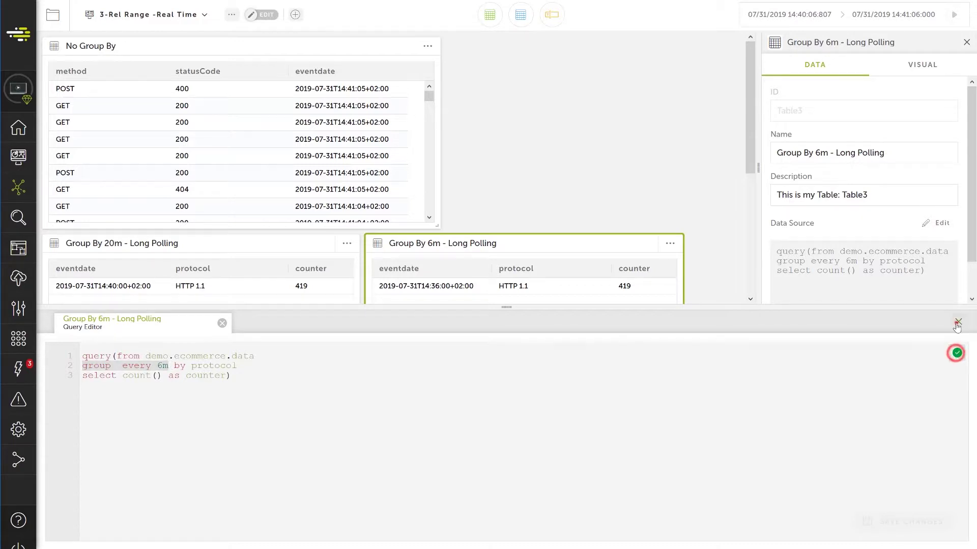
pyautogui.click(957, 353)
# Step: Activate real time for the board's now-30s to now range and apply it
pyautogui.click(956, 16)
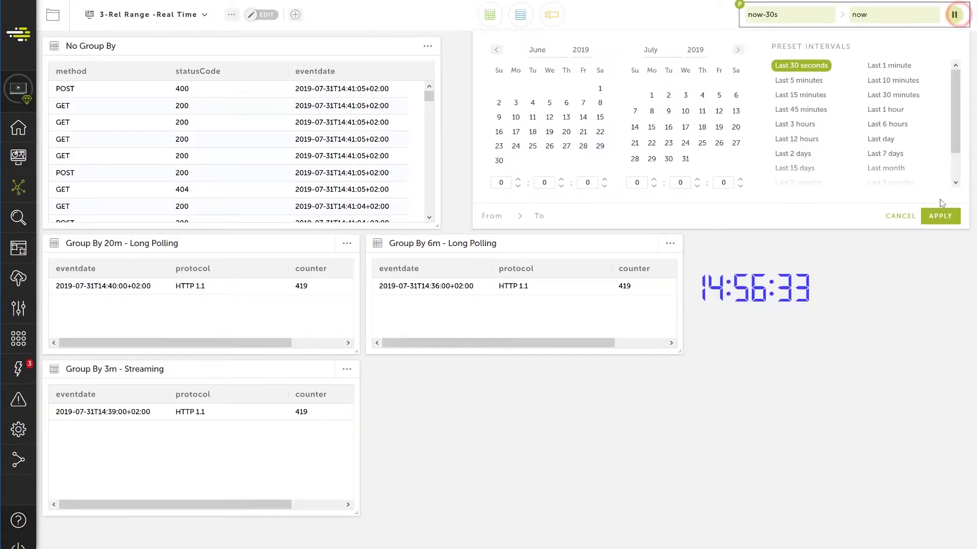
pyautogui.click(939, 216)
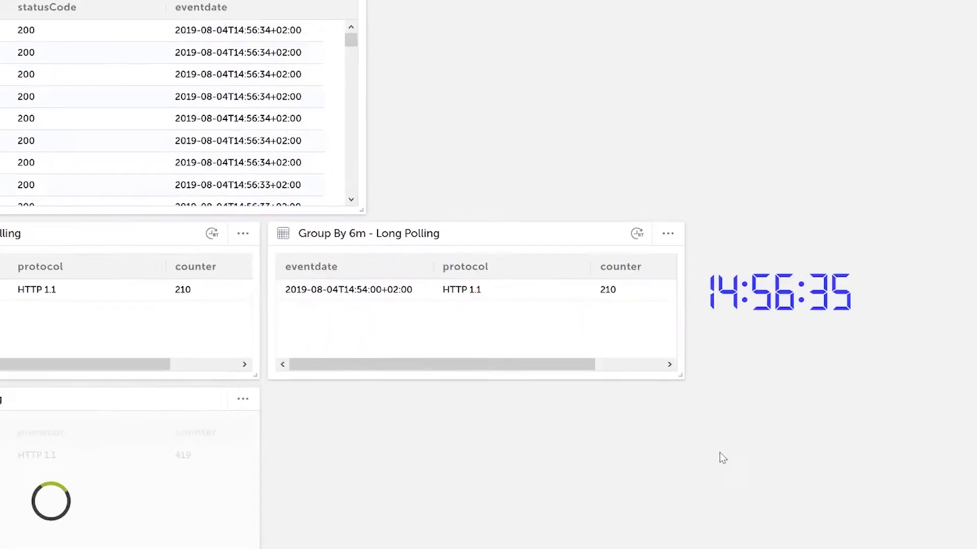